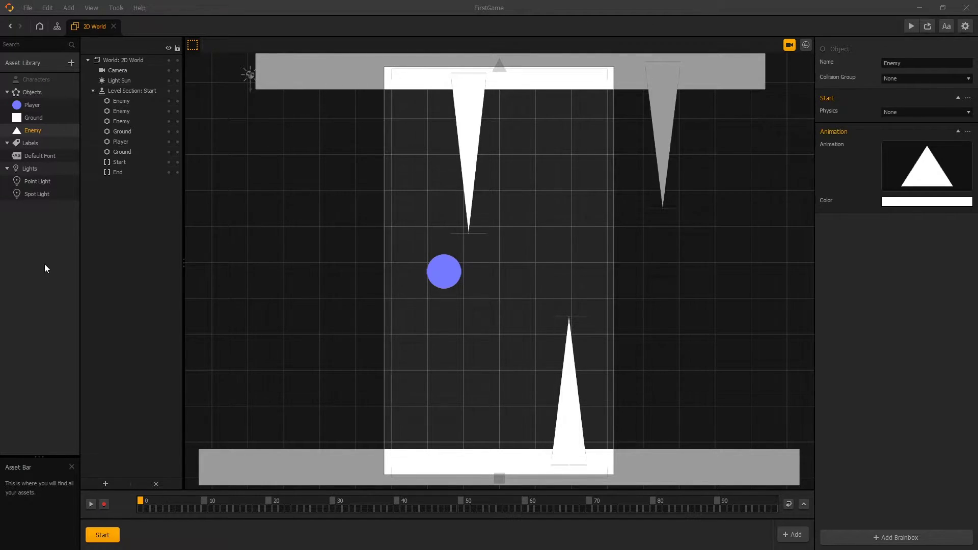
Colour the Ground object tan-brown (#ca8f6c).
{"action": "left_click", "coordinate": [46, 118]}
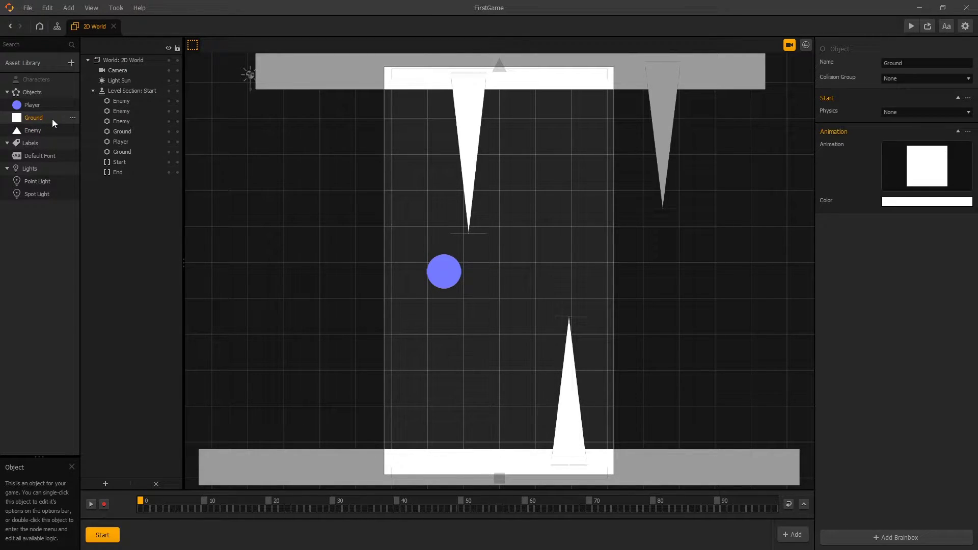
{"action": "left_click", "coordinate": [935, 202]}
{"action": "left_click", "coordinate": [587, 234]}
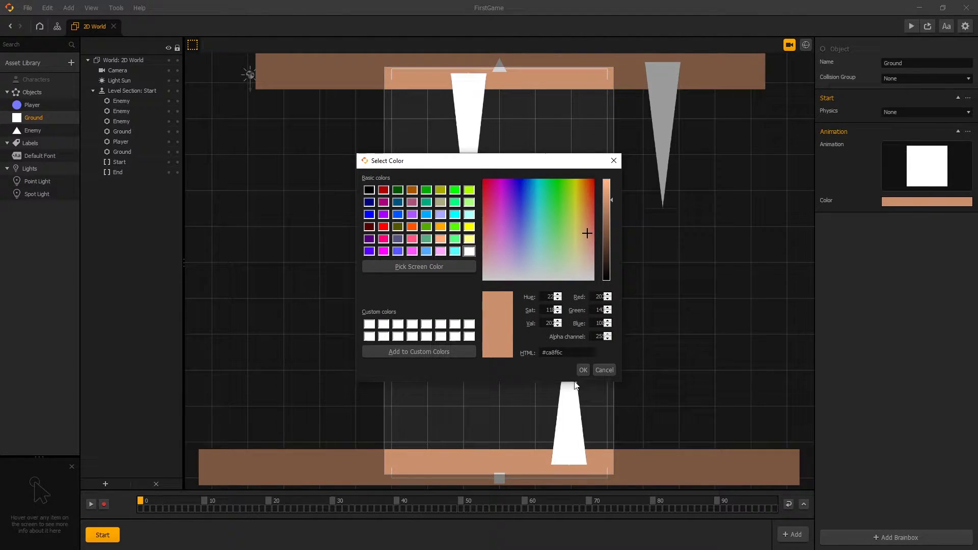
{"action": "left_click", "coordinate": [585, 369]}
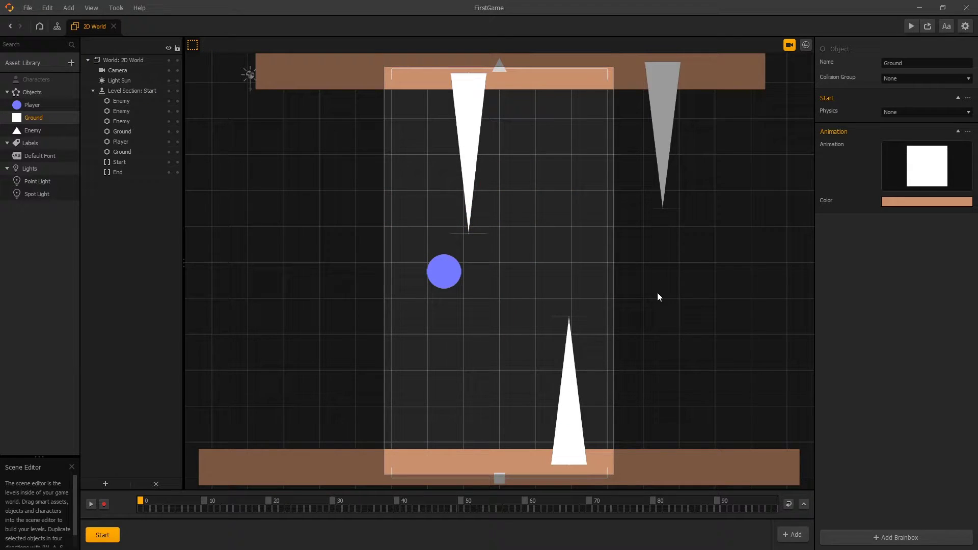
Colour the Enemy spikes red (#ff4949).
{"action": "left_click", "coordinate": [31, 130]}
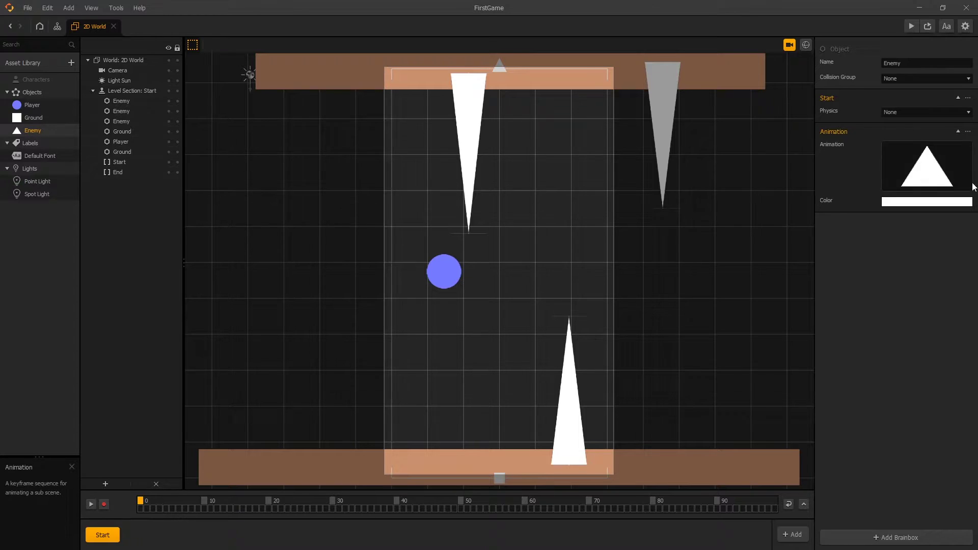
{"action": "left_click", "coordinate": [930, 202]}
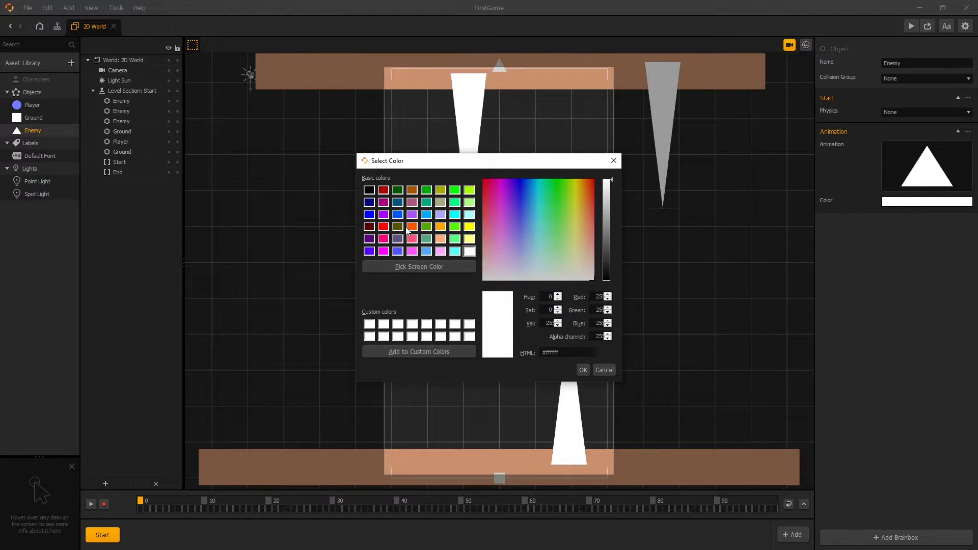
{"action": "left_click", "coordinate": [390, 225]}
{"action": "left_click", "coordinate": [590, 213]}
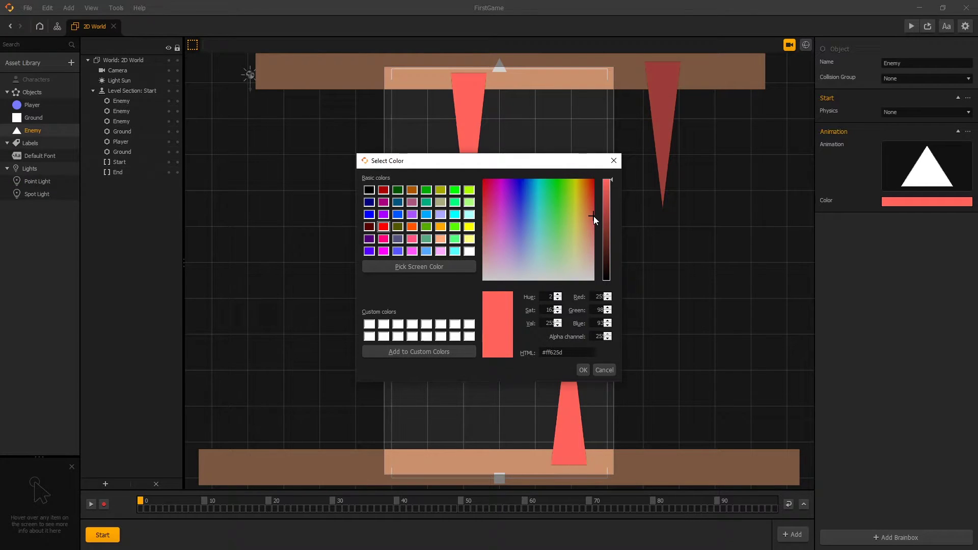
{"action": "left_click_drag", "start_coordinate": [591, 215], "coordinate": [594, 210]}
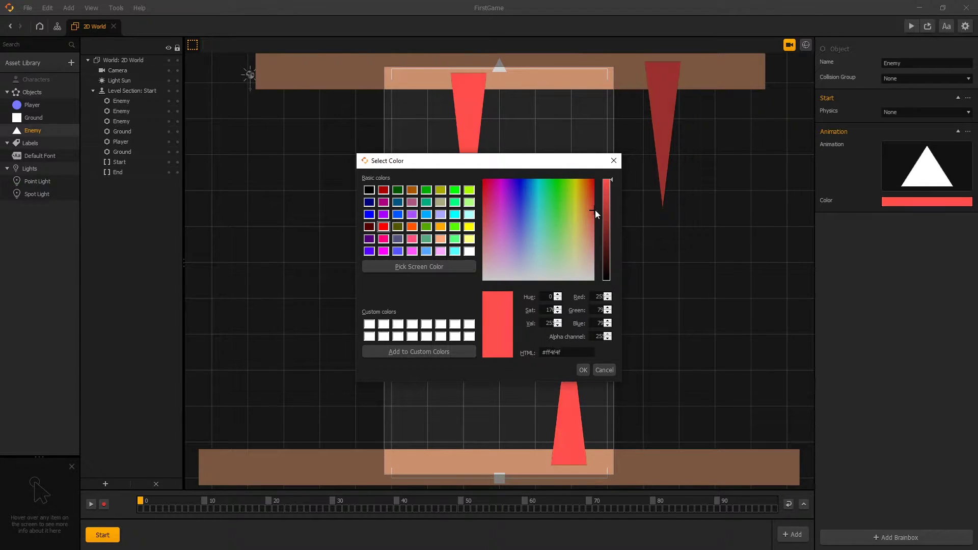
{"action": "left_click", "coordinate": [583, 369]}
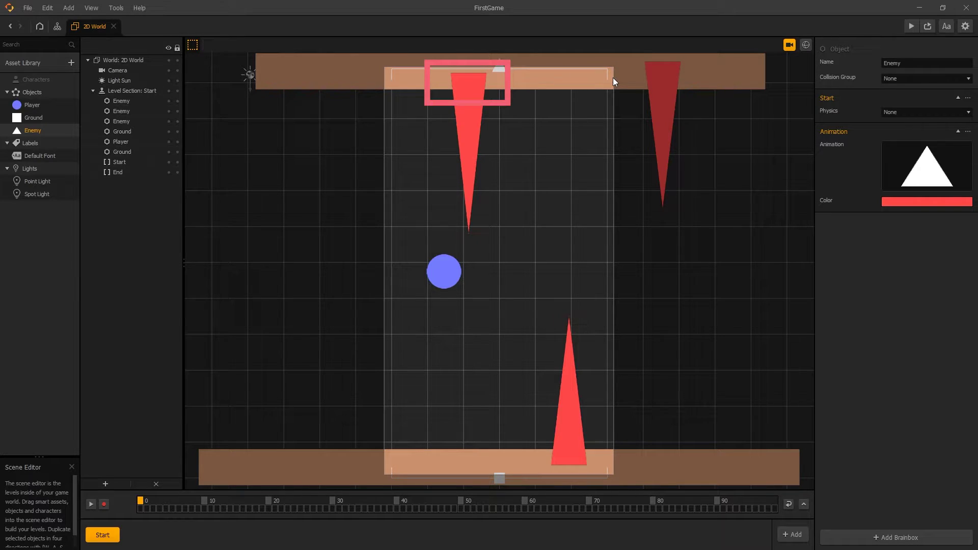
Bring the top ground strip to the front so it covers the hanging spikes' upper ends.
{"action": "left_click", "coordinate": [529, 84]}
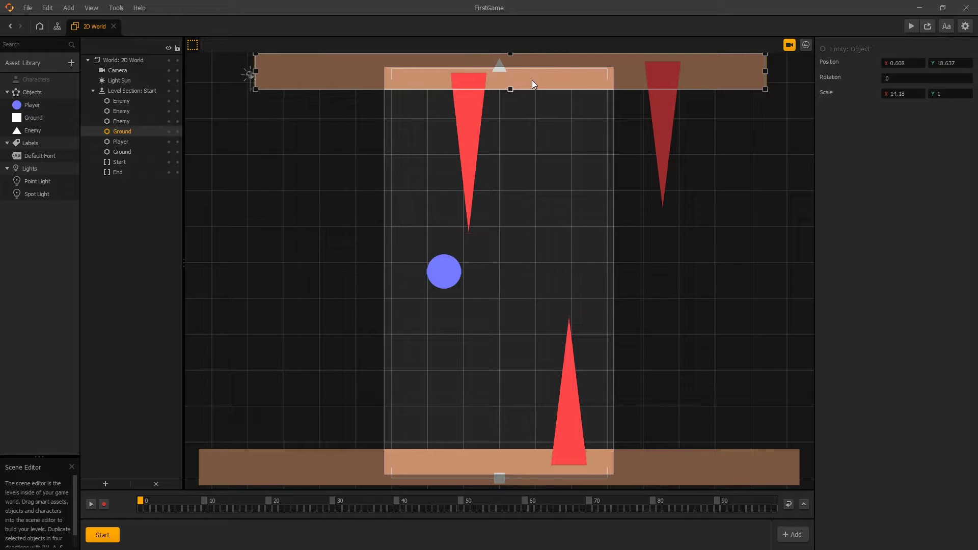
{"action": "right_click", "coordinate": [532, 84]}
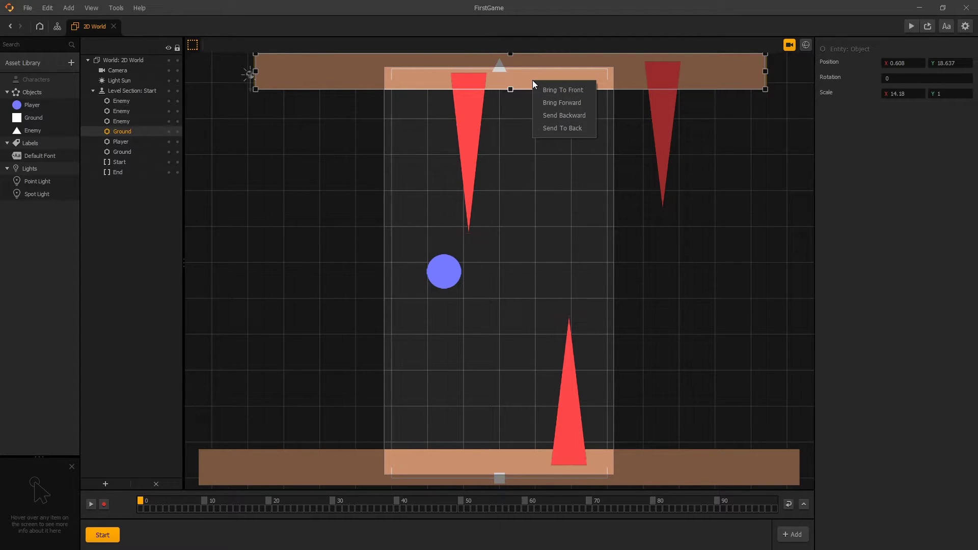
{"action": "left_click", "coordinate": [568, 95]}
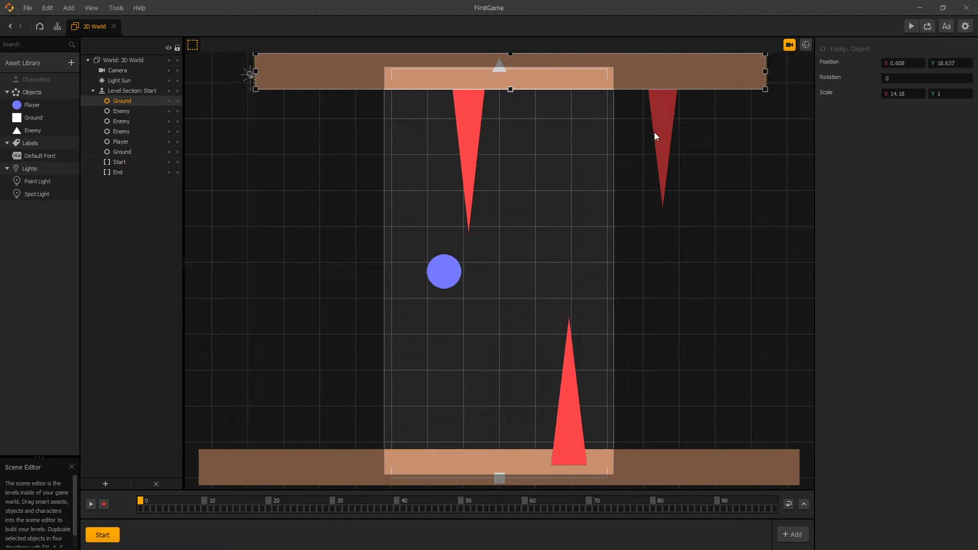
Bring the bottom ground strip to the front over the upright spike's base, then deselect it.
{"action": "left_click", "coordinate": [489, 447]}
{"action": "right_click", "coordinate": [491, 454]}
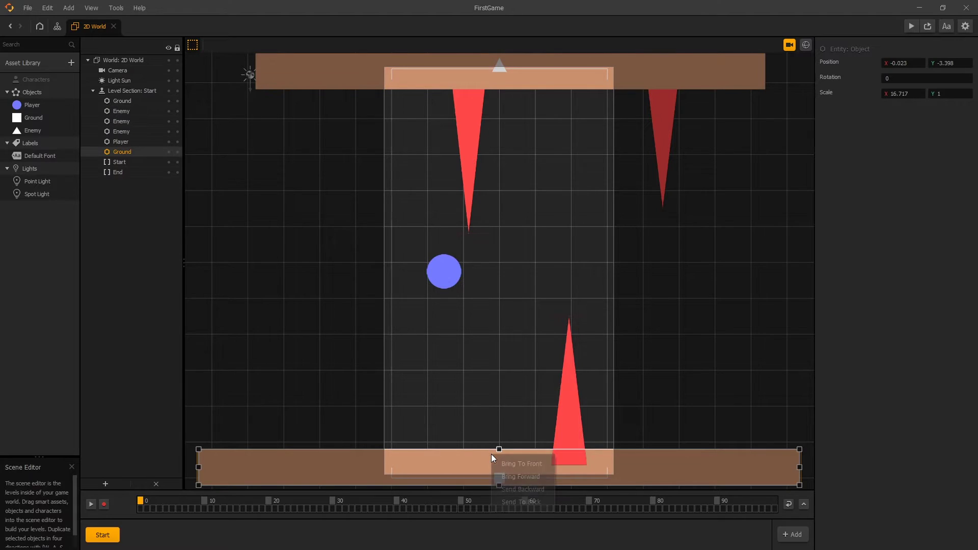
{"action": "left_click", "coordinate": [533, 465]}
{"action": "left_click", "coordinate": [502, 387]}
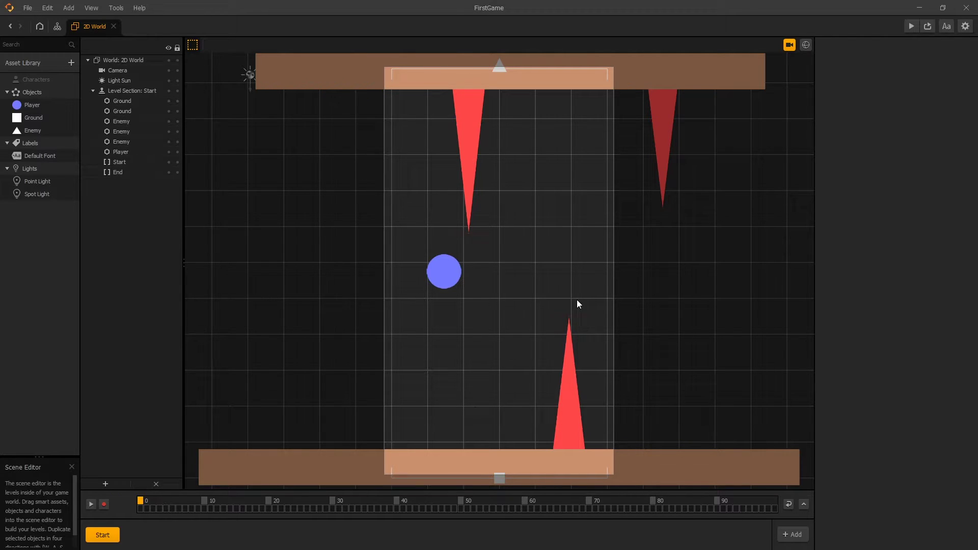
Preview the level, close the preview, and select the Player object.
{"action": "left_click", "coordinate": [912, 26]}
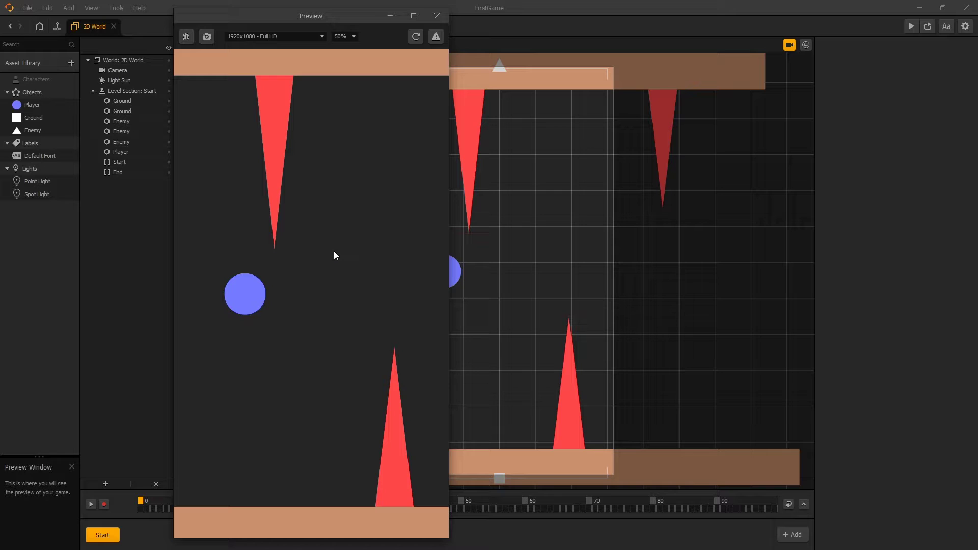
{"action": "left_click", "coordinate": [437, 15]}
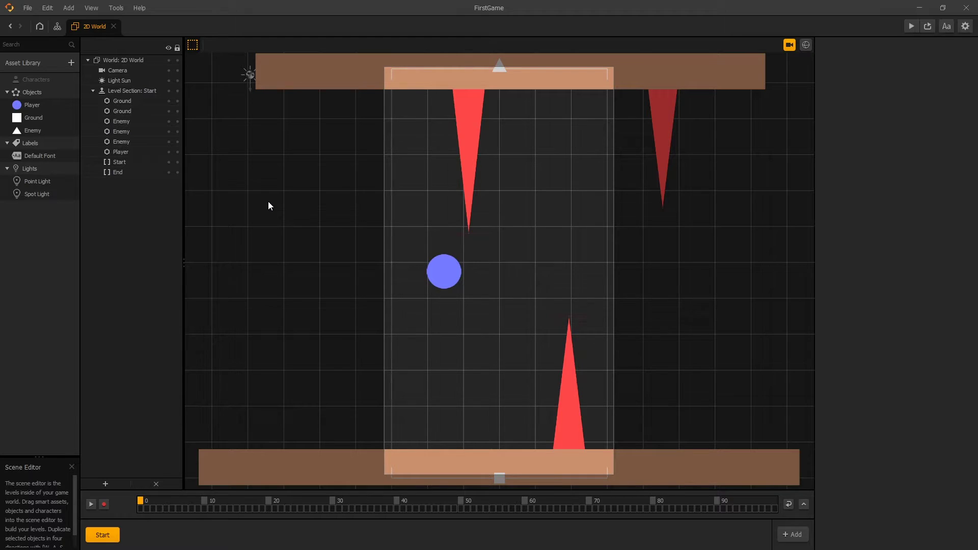
{"action": "left_click", "coordinate": [31, 105]}
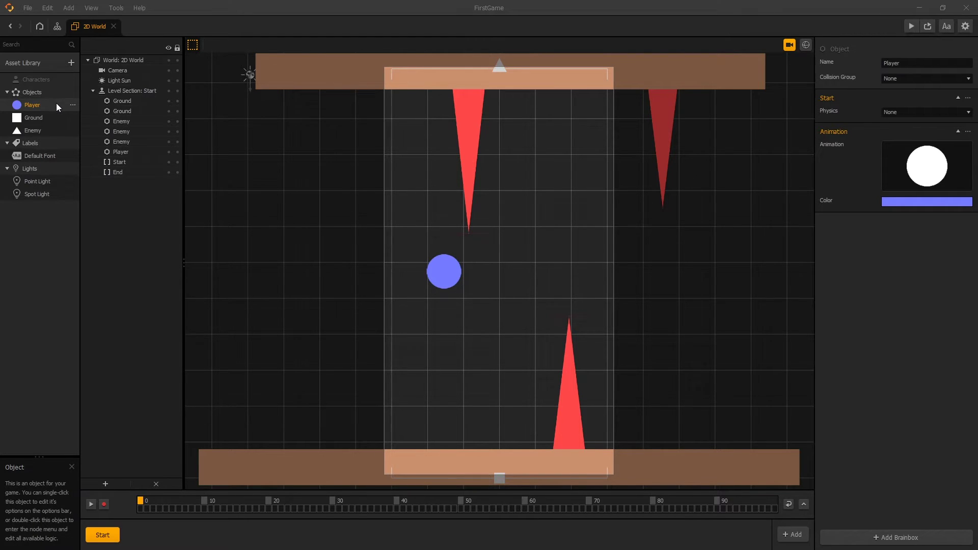
Open the Player's node editor showing its Start and Animation nodes.
{"action": "right_click", "coordinate": [43, 105]}
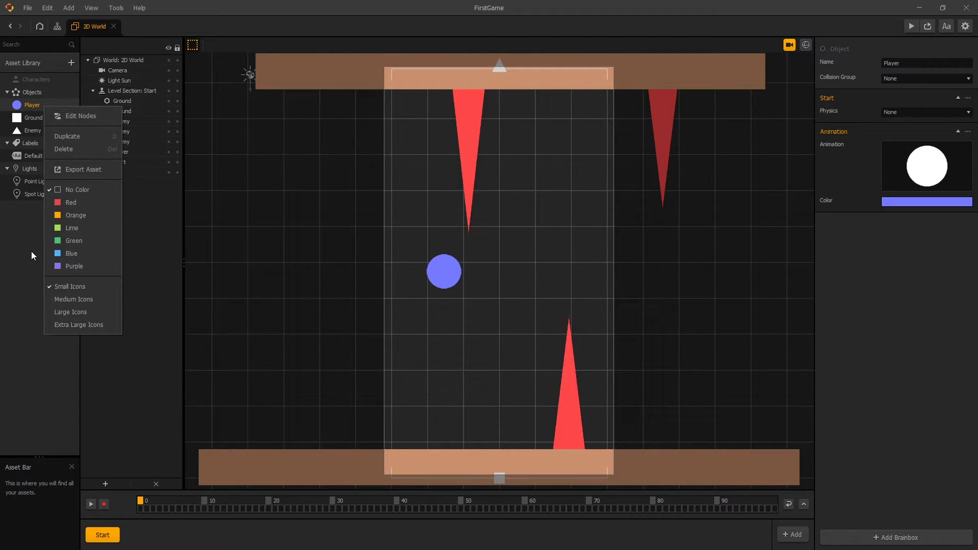
{"action": "left_click", "coordinate": [26, 182]}
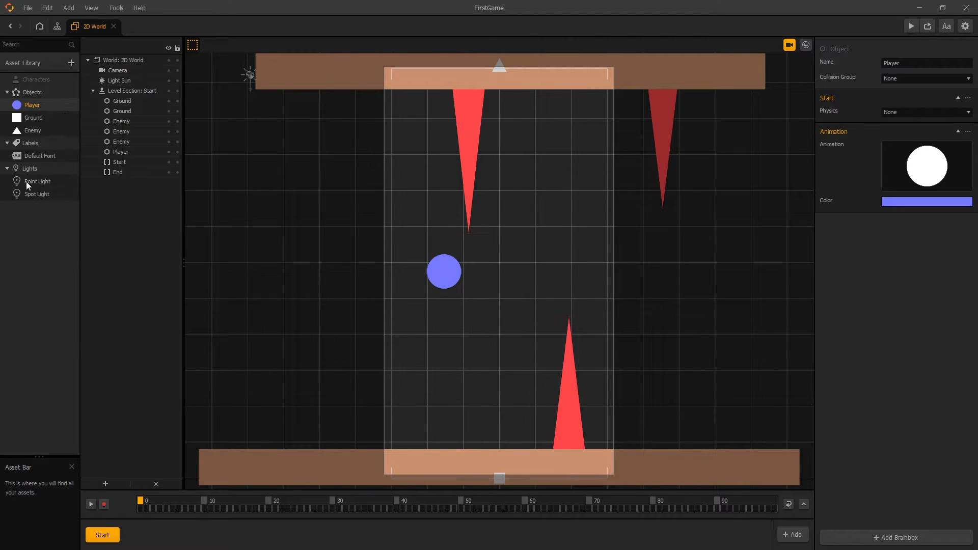
{"action": "double_click", "coordinate": [31, 104]}
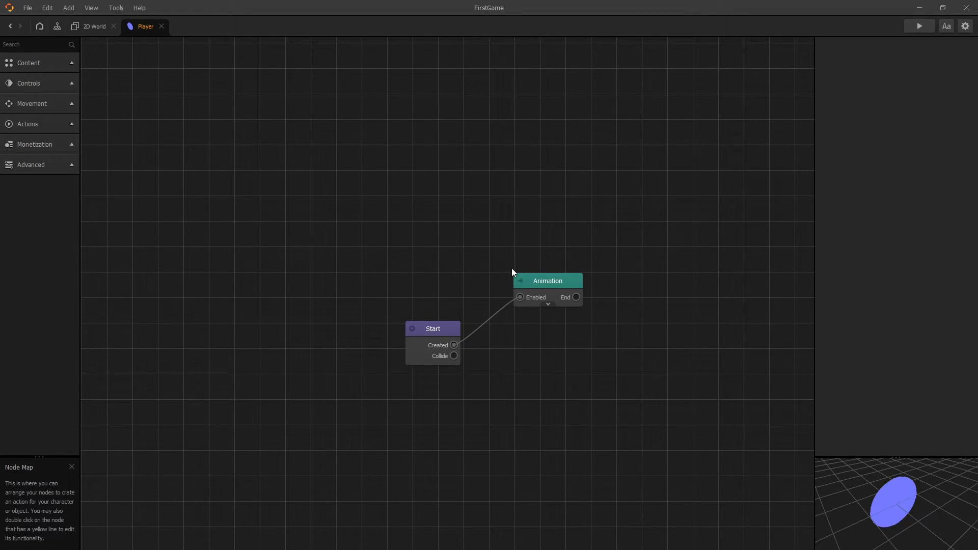
{"action": "scroll", "coordinate": [534, 293], "scroll_direction": "up", "scroll_amount": 1}
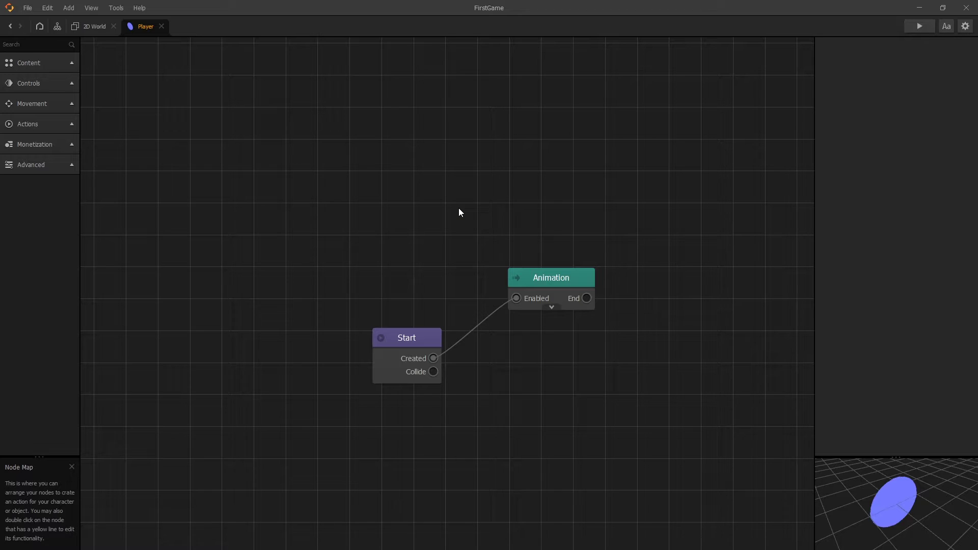
{"action": "left_click", "coordinate": [532, 282]}
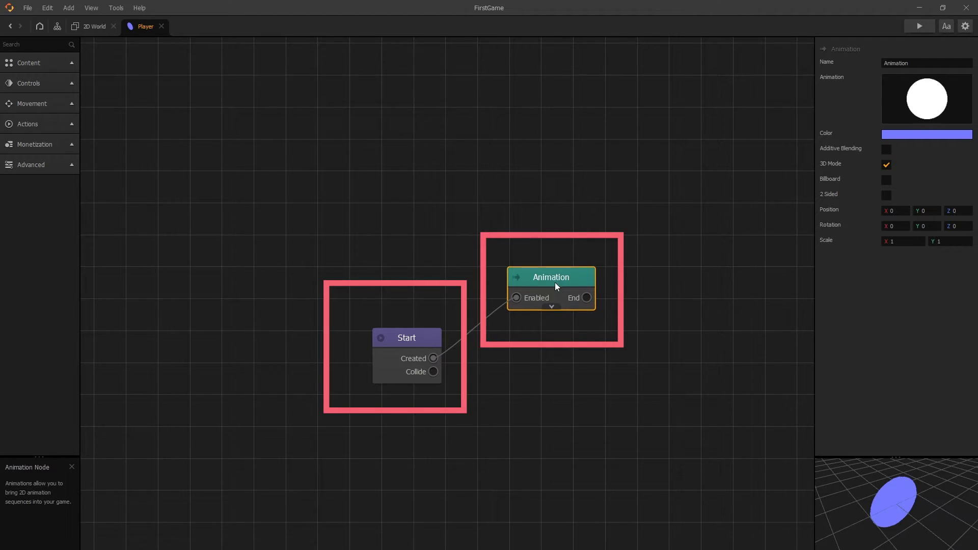
{"action": "mouse_move", "coordinate": [555, 283]}
{"action": "left_mouse_down"}
{"action": "mouse_move", "coordinate": [542, 271]}
{"action": "mouse_move", "coordinate": [555, 273]}
{"action": "left_mouse_up"}
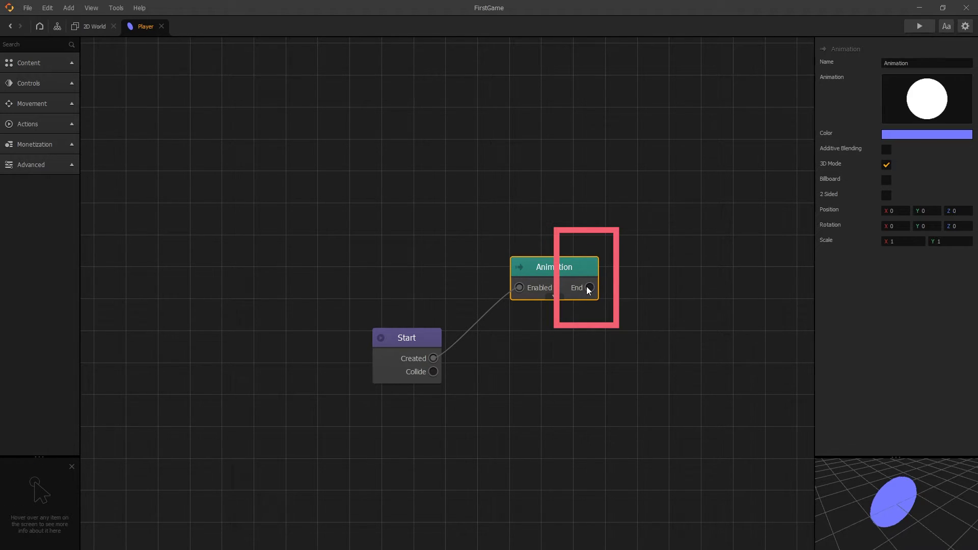
{"action": "left_click", "coordinate": [510, 319]}
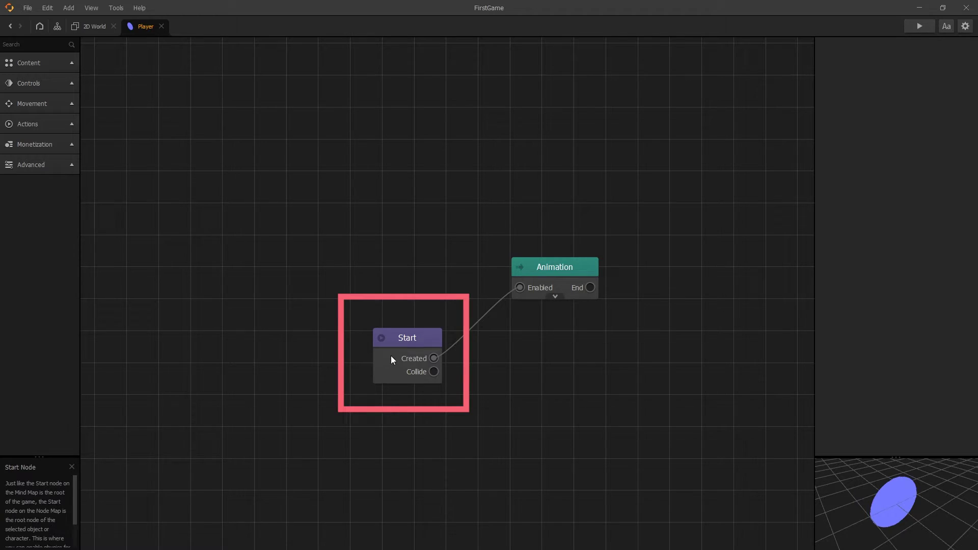
{"action": "left_click", "coordinate": [415, 338]}
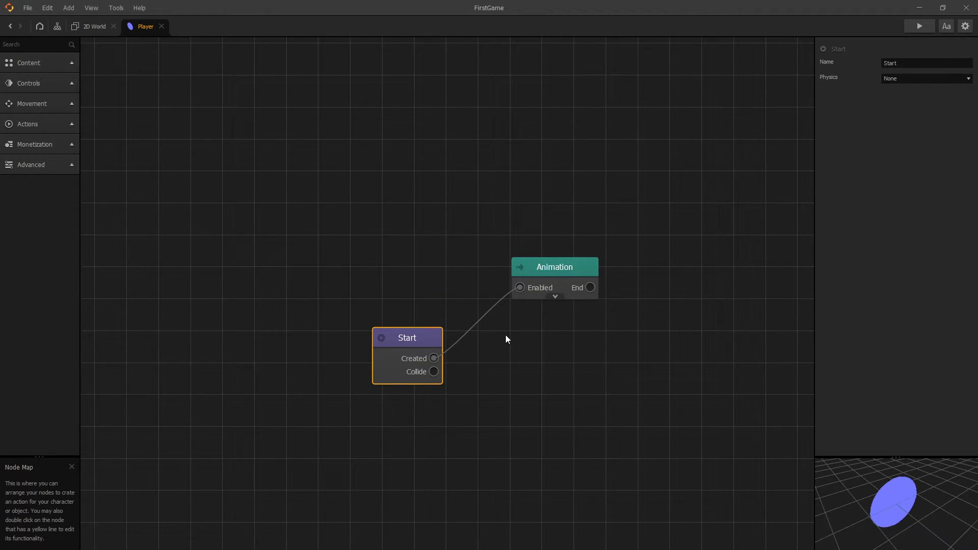
{"action": "scroll", "coordinate": [505, 335], "scroll_direction": "up", "scroll_amount": 1}
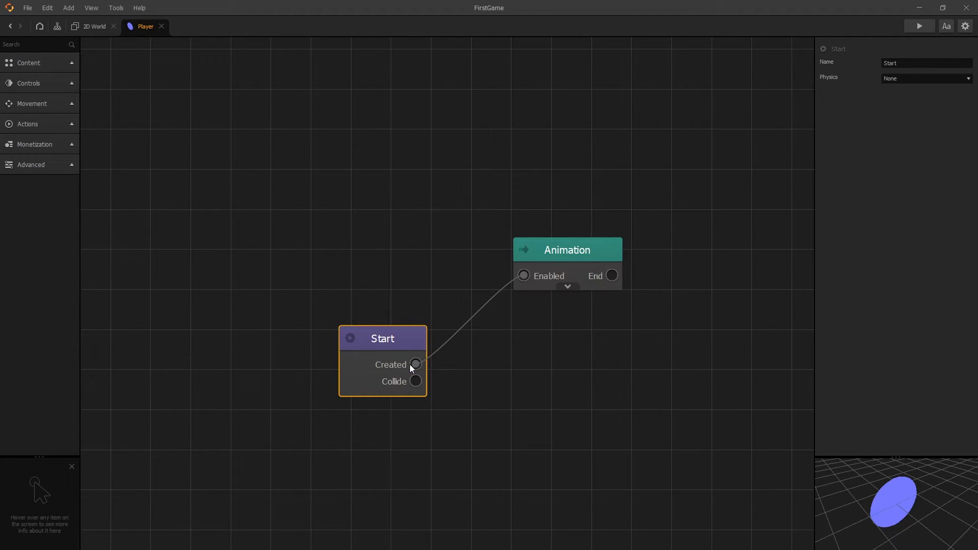
{"action": "left_click", "coordinate": [567, 251]}
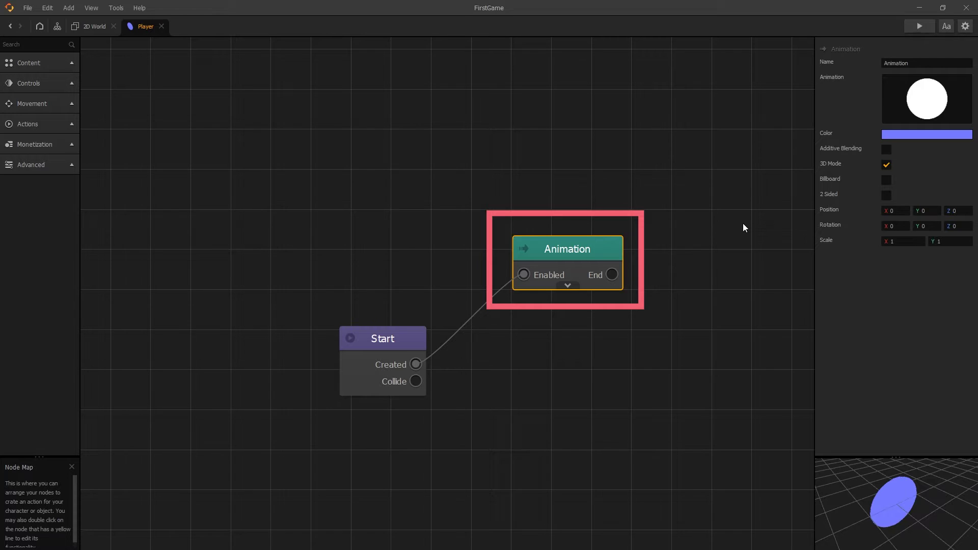
{"action": "mouse_move", "coordinate": [903, 109]}
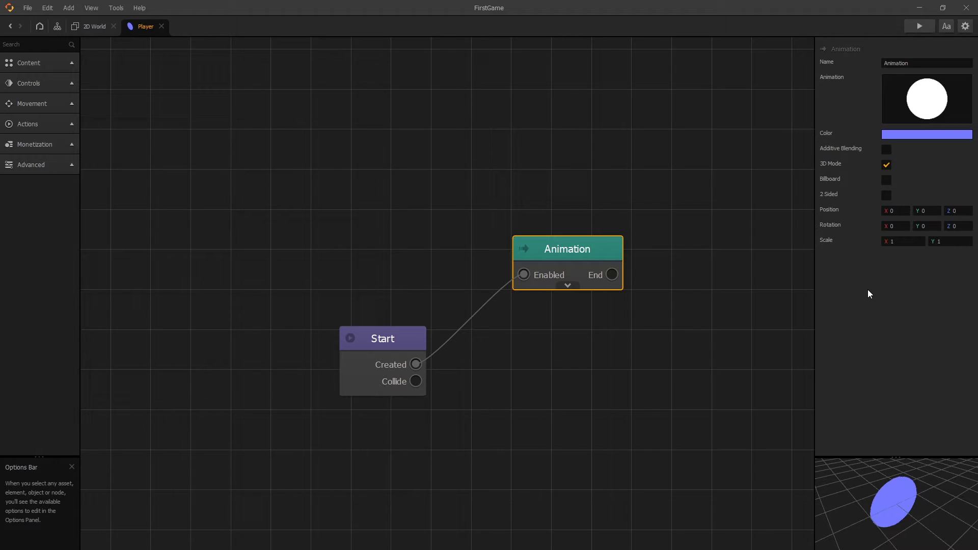
{"action": "left_click", "coordinate": [367, 343]}
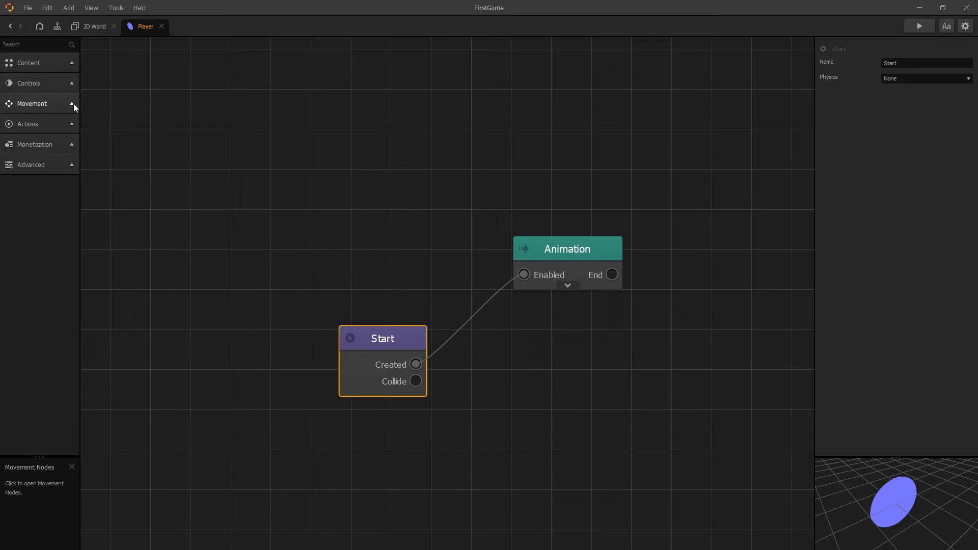
Drag a Move node from the Movement list onto the Player map above Animation.
{"action": "left_click", "coordinate": [59, 63]}
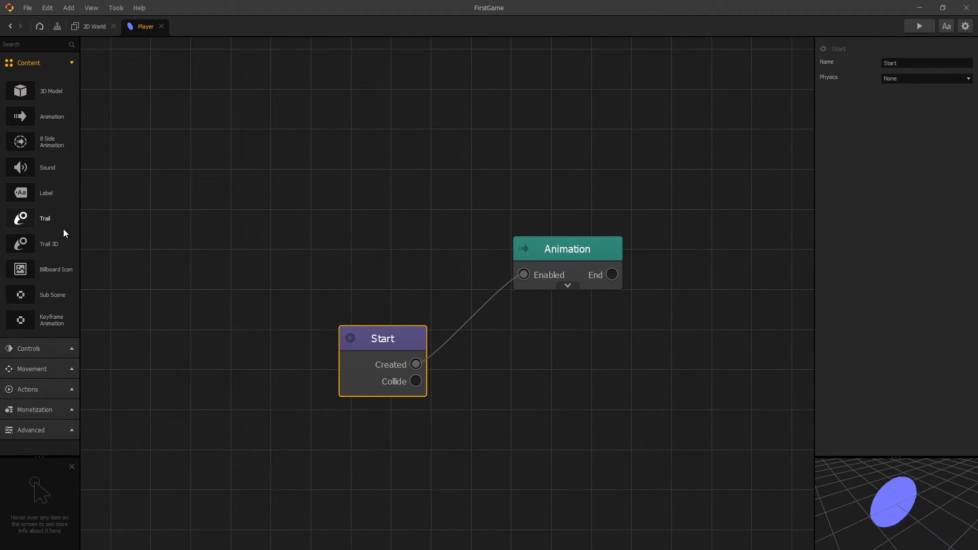
{"action": "left_click", "coordinate": [59, 66]}
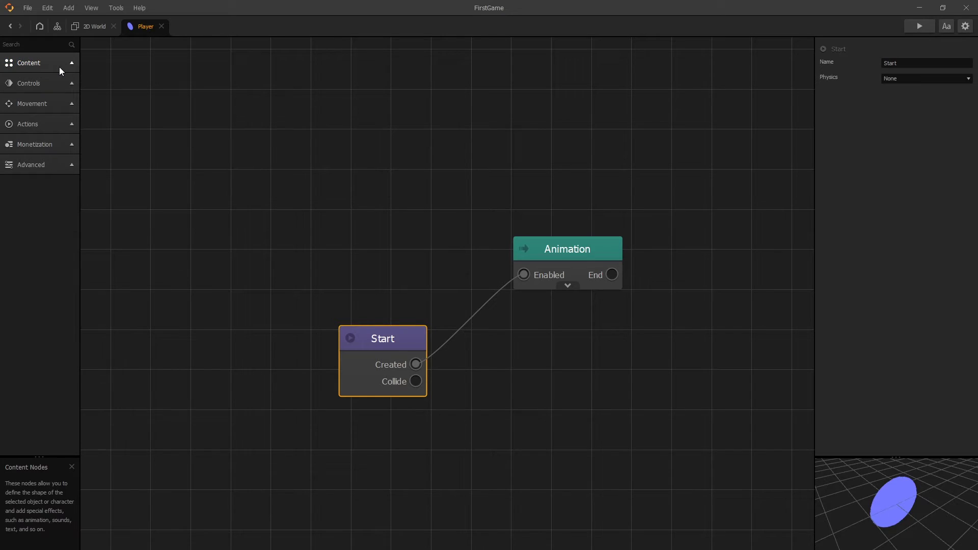
{"action": "left_click", "coordinate": [34, 109]}
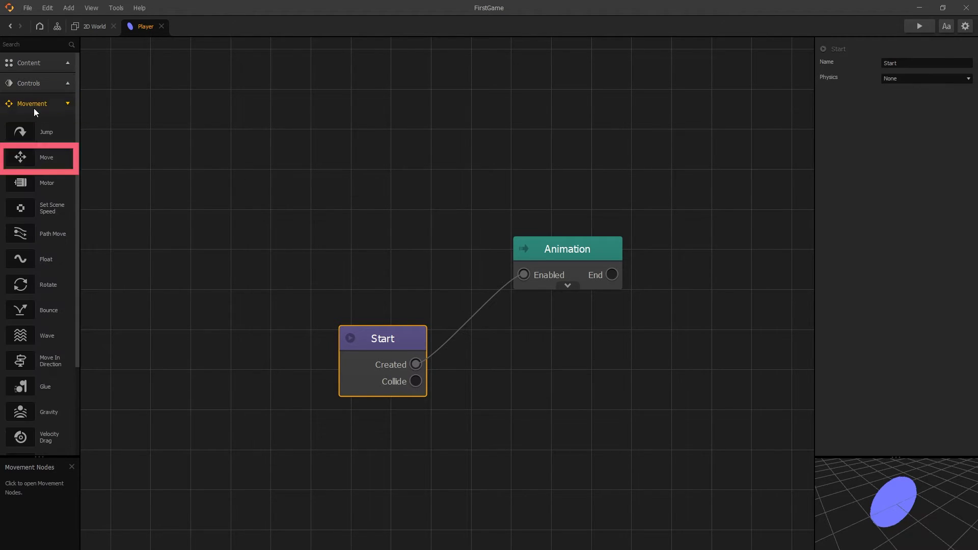
{"action": "left_click", "coordinate": [44, 158]}
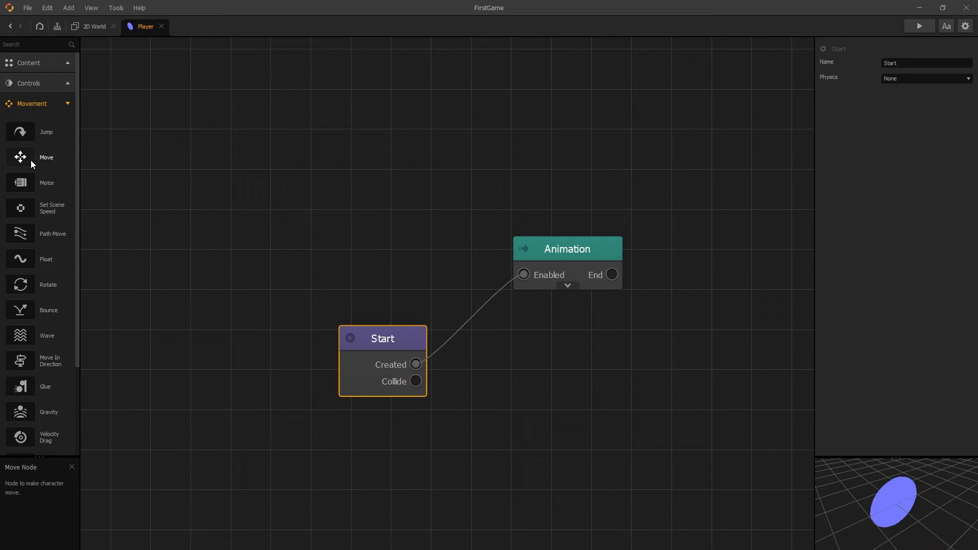
{"action": "left_click_drag", "start_coordinate": [31, 160], "coordinate": [72, 169]}
{"action": "left_click_drag", "start_coordinate": [353, 214], "coordinate": [350, 215]}
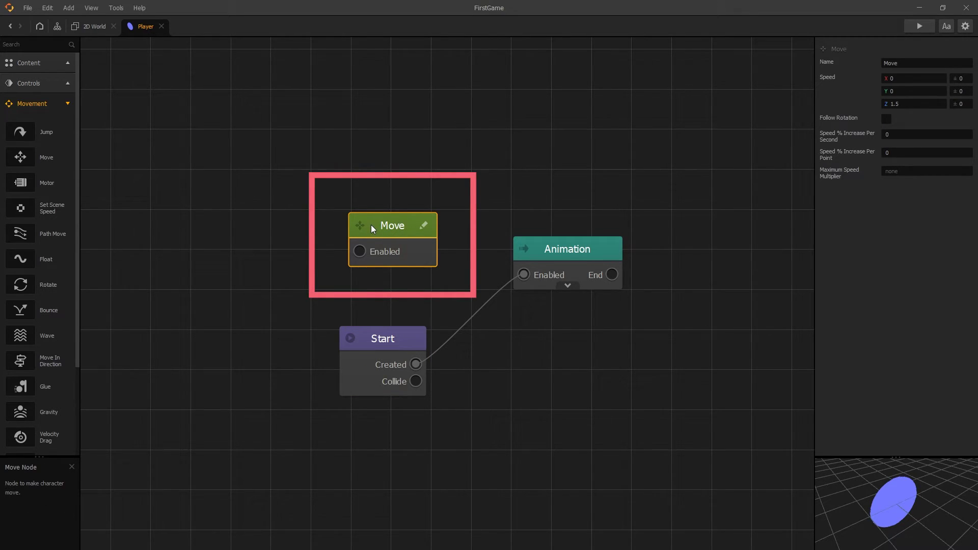
{"action": "left_click_drag", "start_coordinate": [371, 225], "coordinate": [477, 159]}
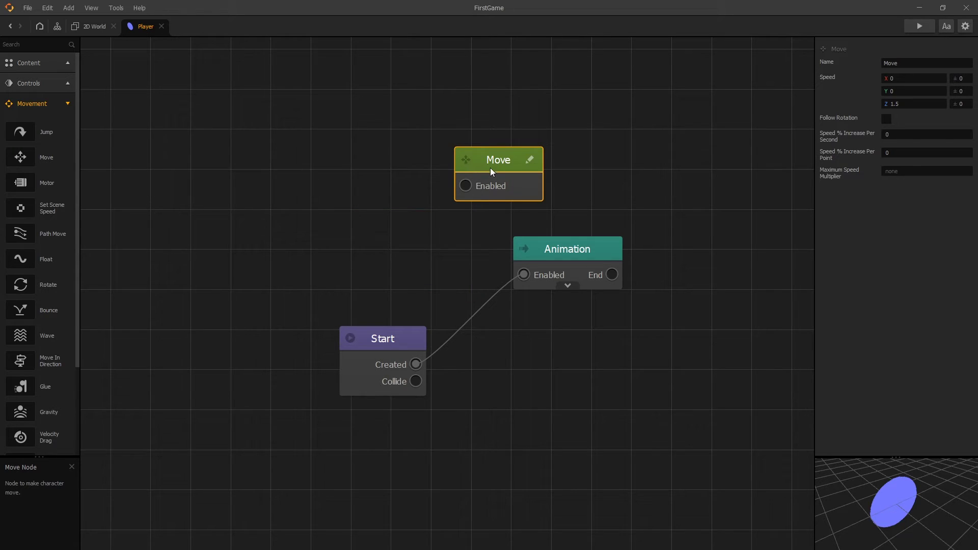
Connect Start's Created output to the Move node's Enabled input.
{"action": "left_click", "coordinate": [415, 366]}
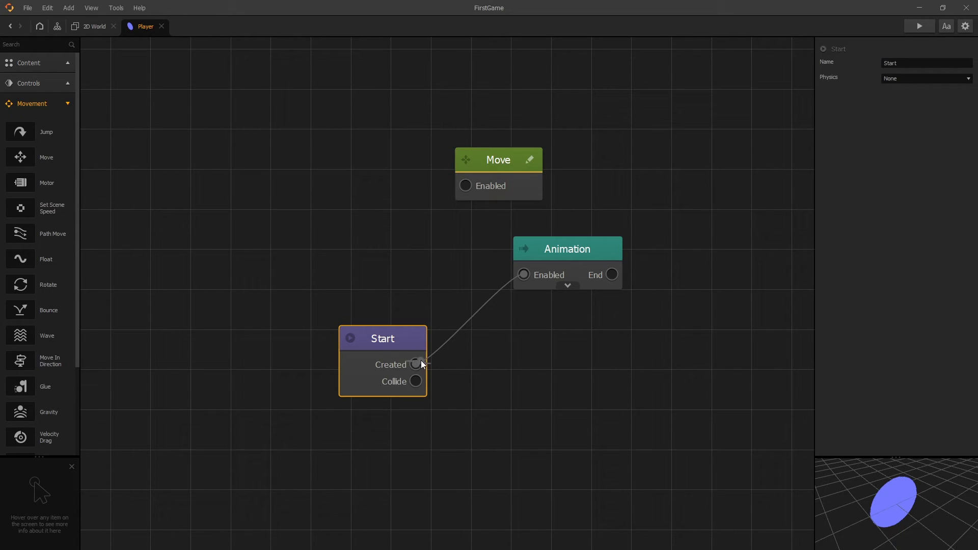
{"action": "left_click_drag", "start_coordinate": [427, 290], "coordinate": [448, 182]}
{"action": "left_click", "coordinate": [482, 161]}
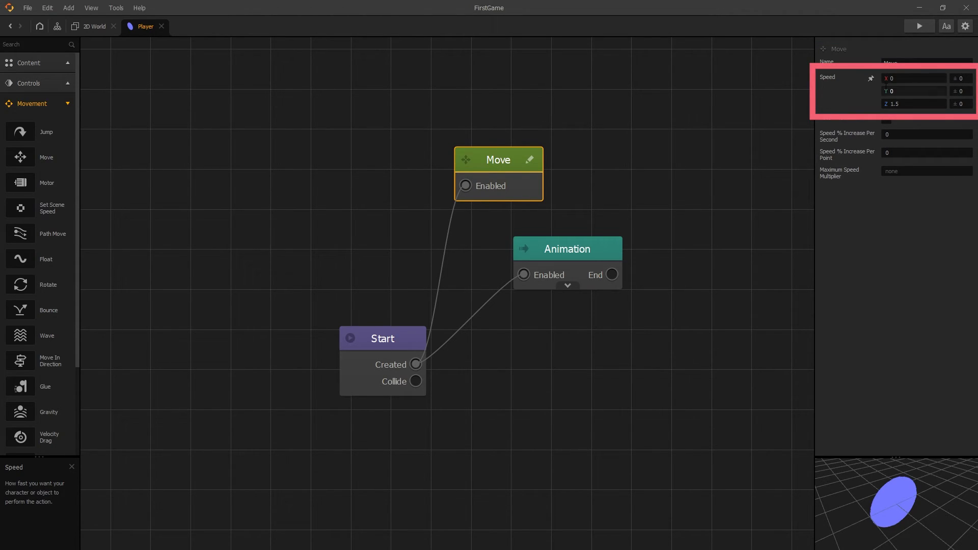
Clear the Move node's Z speed (1.5) and Y speed, and set X speed to 2.
{"action": "left_click", "coordinate": [912, 103]}
{"action": "key", "text": "Return"}
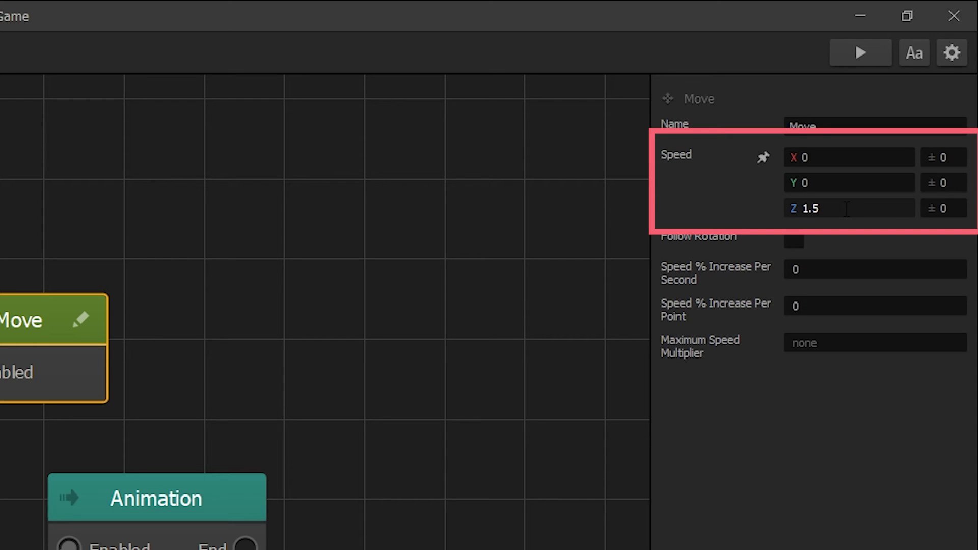
{"action": "left_click", "coordinate": [847, 209]}
{"action": "key", "text": "BackSpace"}
{"action": "key", "text": "BackSpace"}
{"action": "key", "text": "BackSpace"}
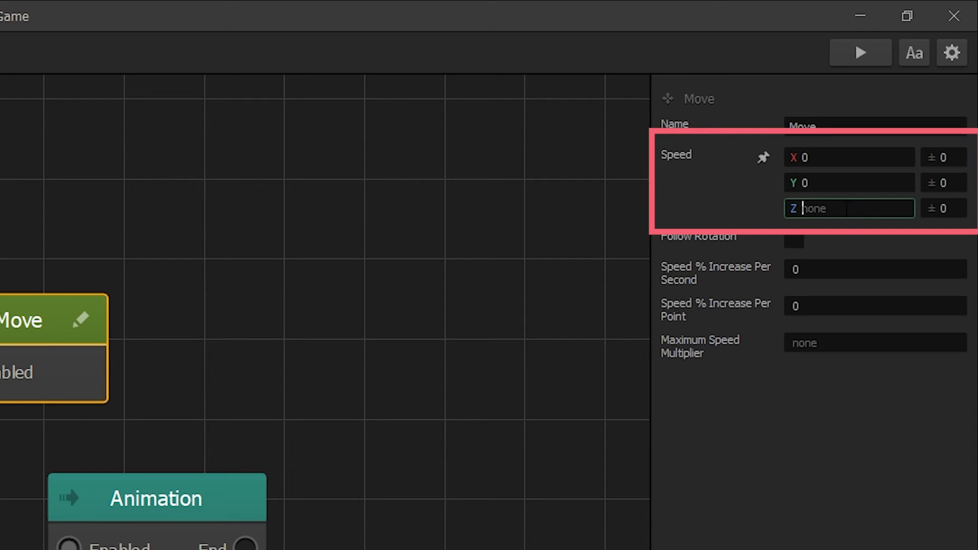
{"action": "left_click", "coordinate": [865, 179]}
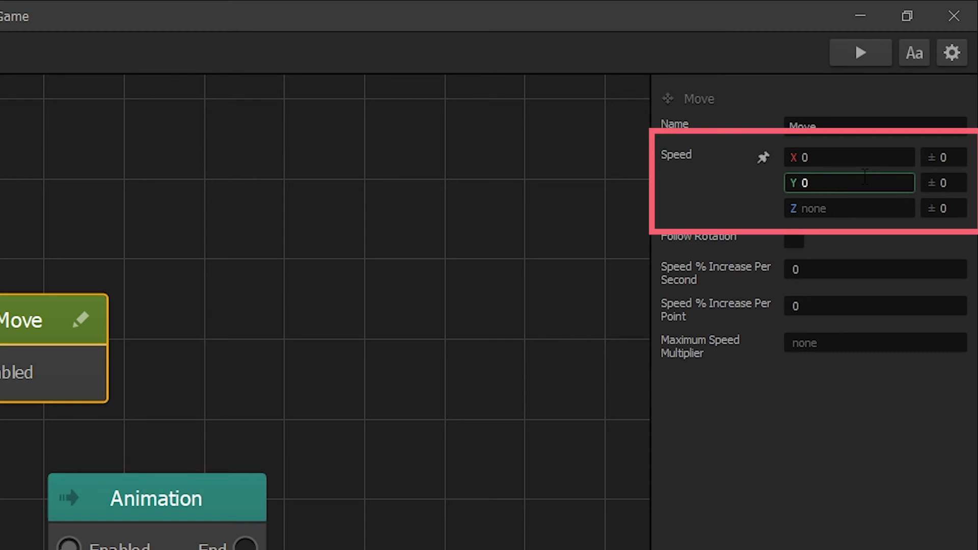
{"action": "key", "text": "BackSpace"}
{"action": "key", "text": "shift+Tab"}
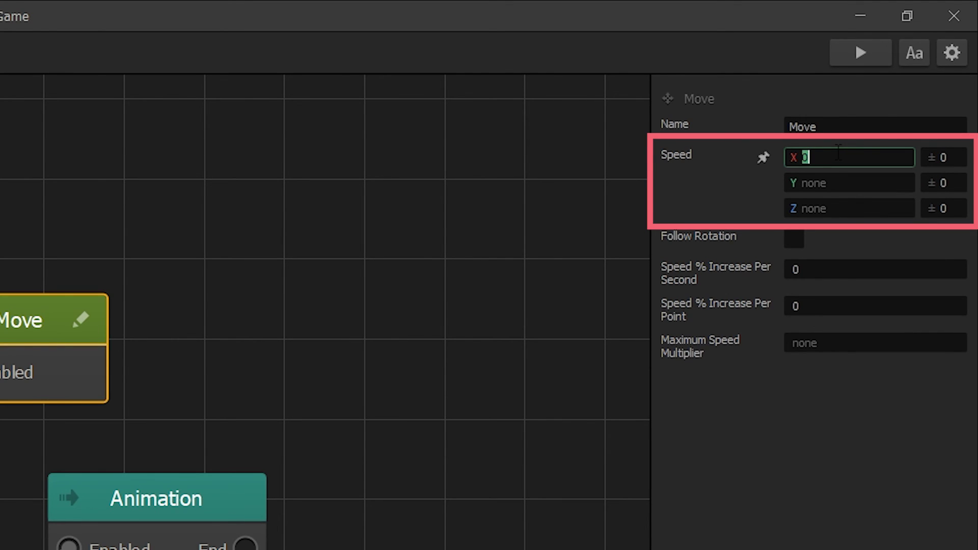
{"action": "type", "text": "2"}
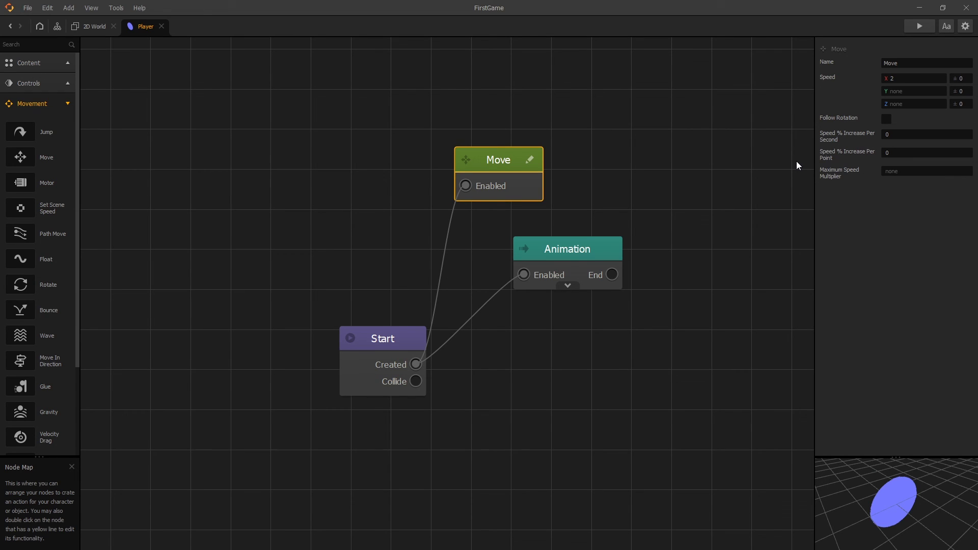
Play the level preview to watch the blue player circle move right.
{"action": "left_click", "coordinate": [919, 26]}
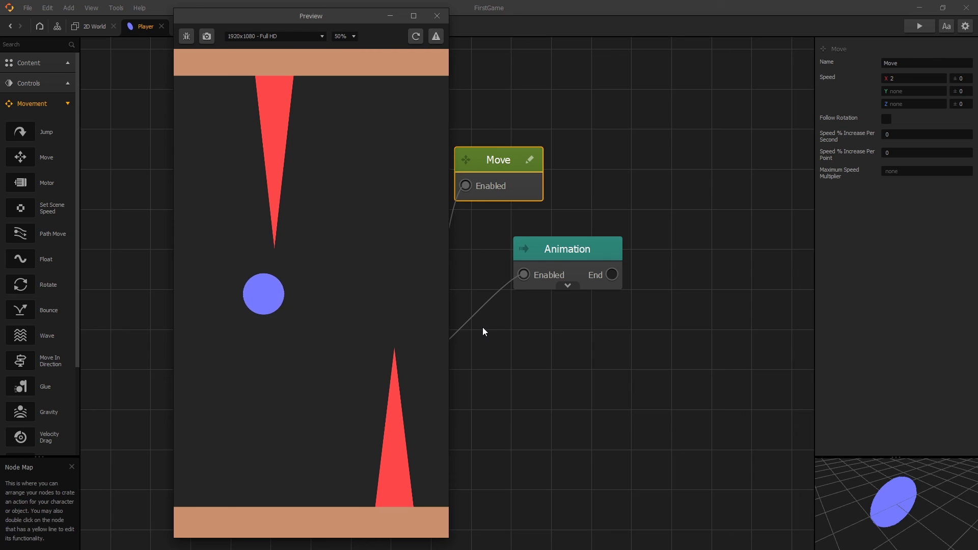